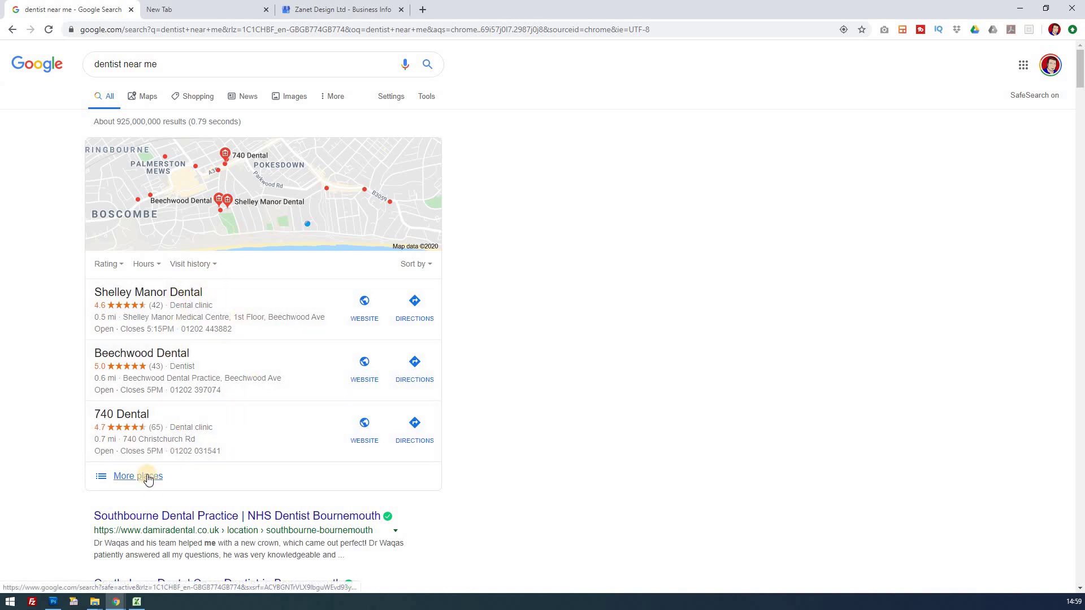
- Skim the dentist search results, then search Google for "dentist local to me" instead
{"action": "scroll", "coordinate": [190, 489], "scroll_direction": "down", "scroll_amount": 9}
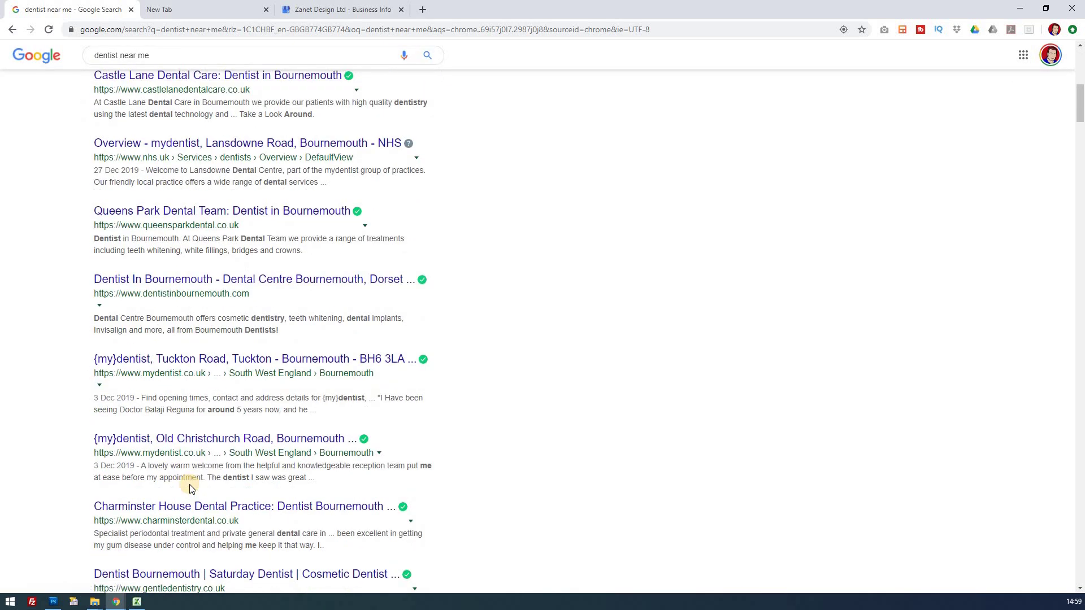
{"action": "scroll", "coordinate": [191, 489], "scroll_direction": "up", "scroll_amount": 9}
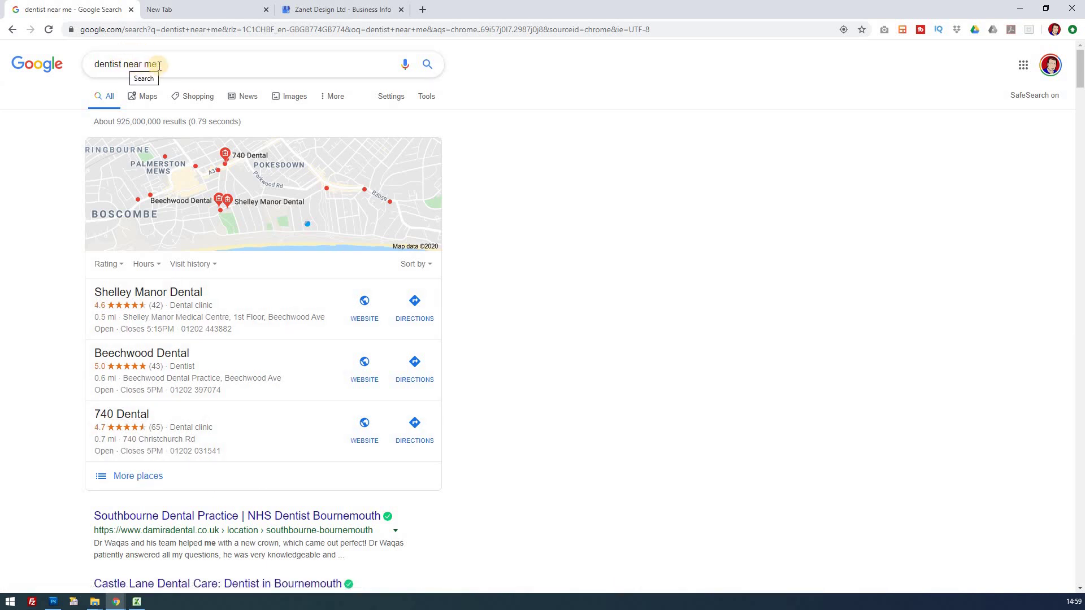
{"action": "left_click", "coordinate": [124, 64]}
{"action": "left_click_drag", "start_coordinate": [157, 64], "coordinate": [124, 65]}
{"action": "left_click", "coordinate": [150, 65]}
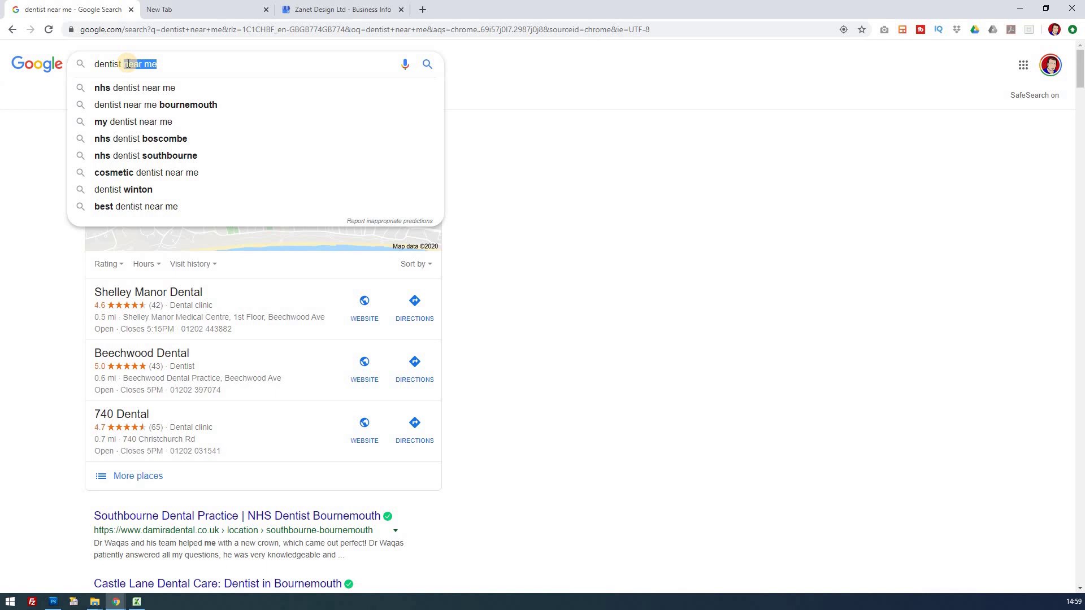
{"action": "type", "text": "local "}
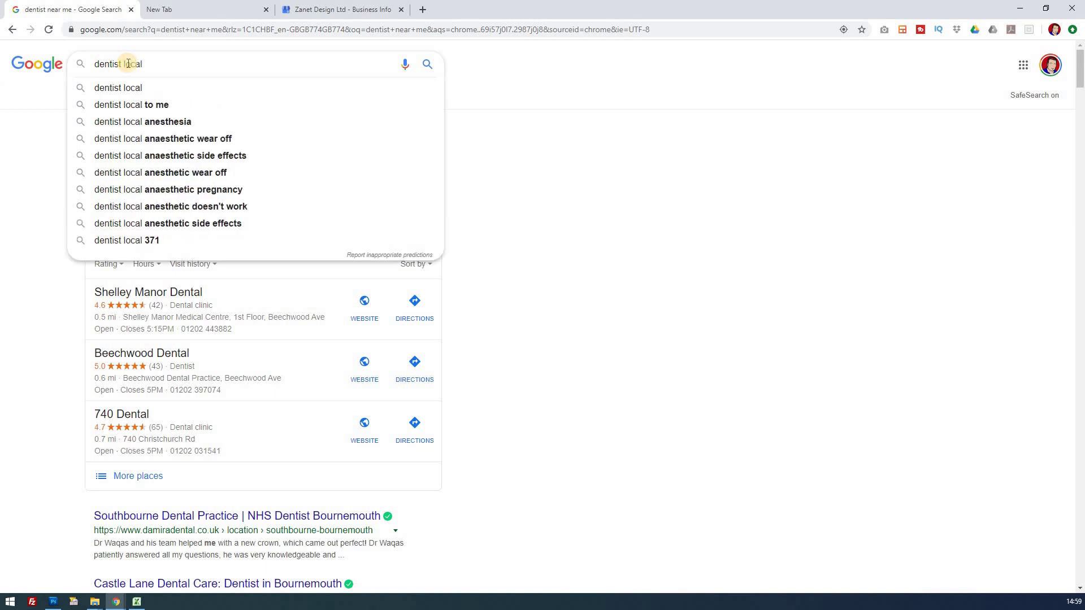
{"action": "type", "text": "to me"}
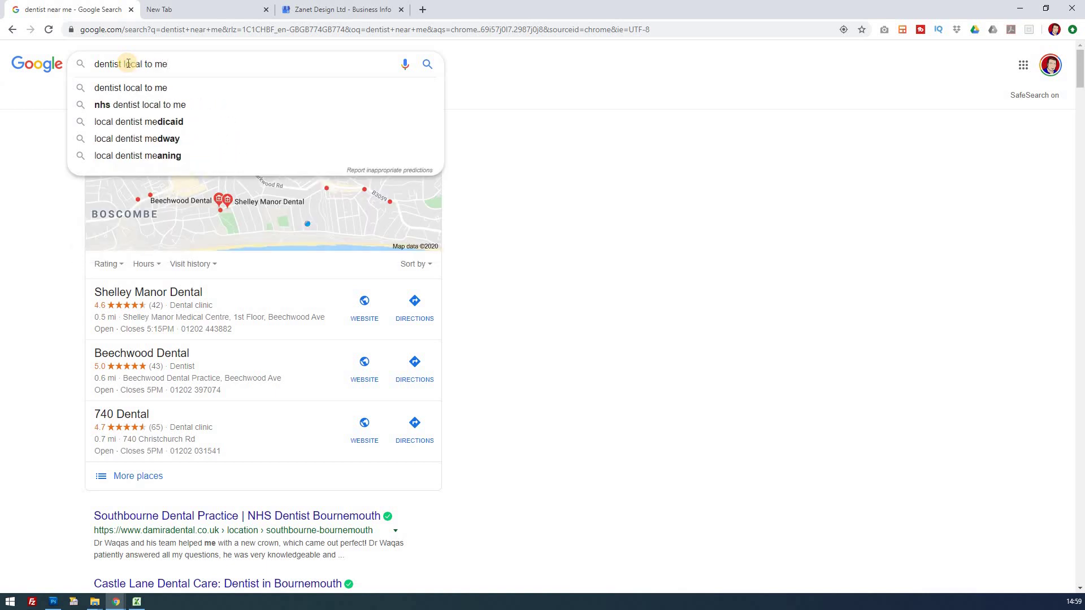
{"action": "key", "text": "Return"}
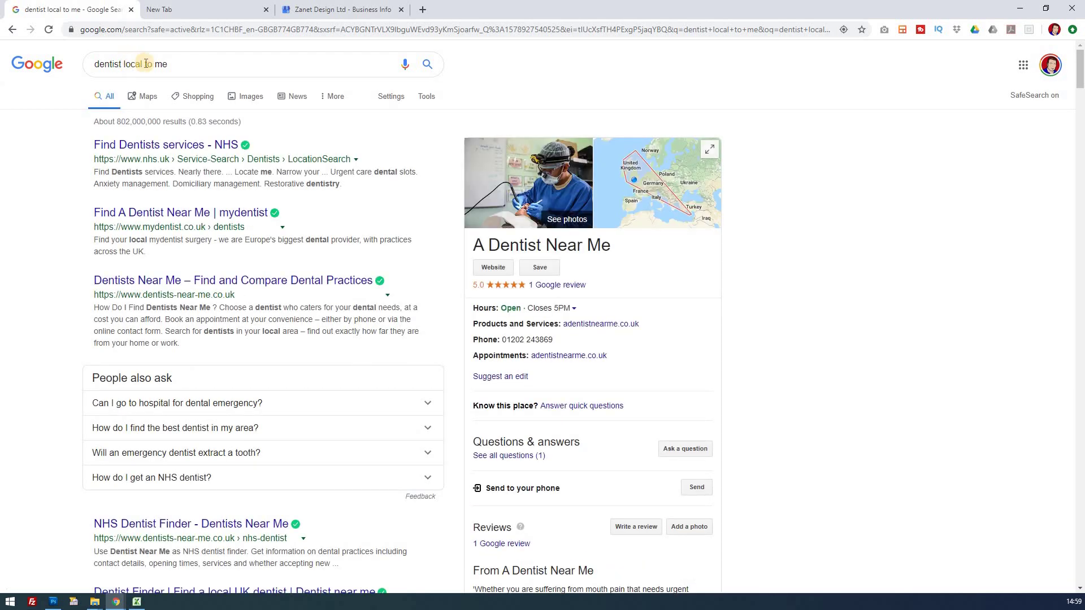
- Shorten the search query to "dentist local" and run the search again
{"action": "left_click", "coordinate": [145, 64]}
{"action": "key", "text": "shift+End"}
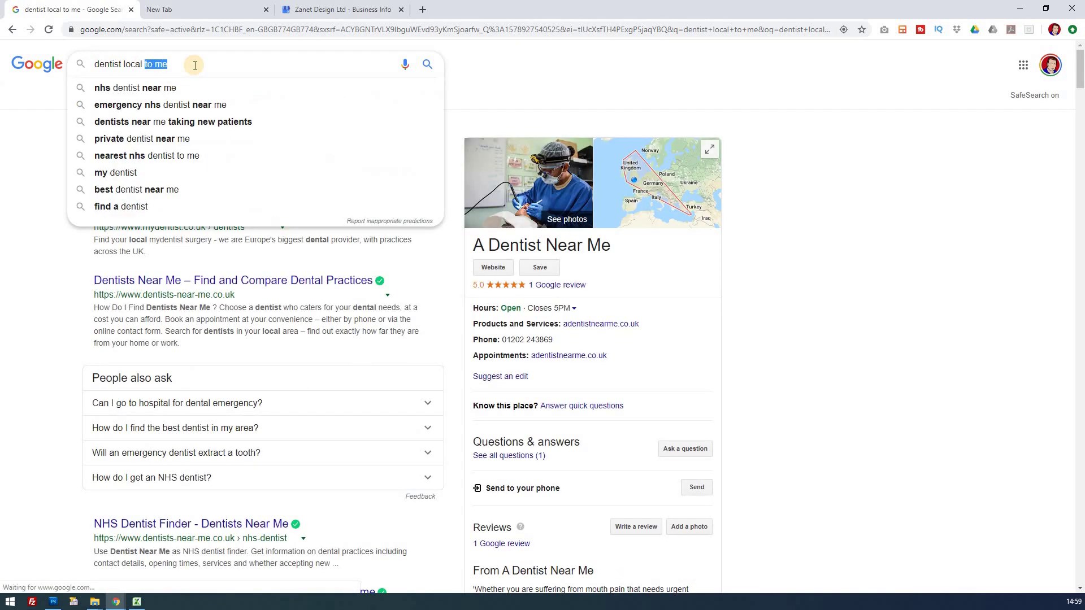
{"action": "key", "text": "Delete"}
{"action": "key", "text": "Return"}
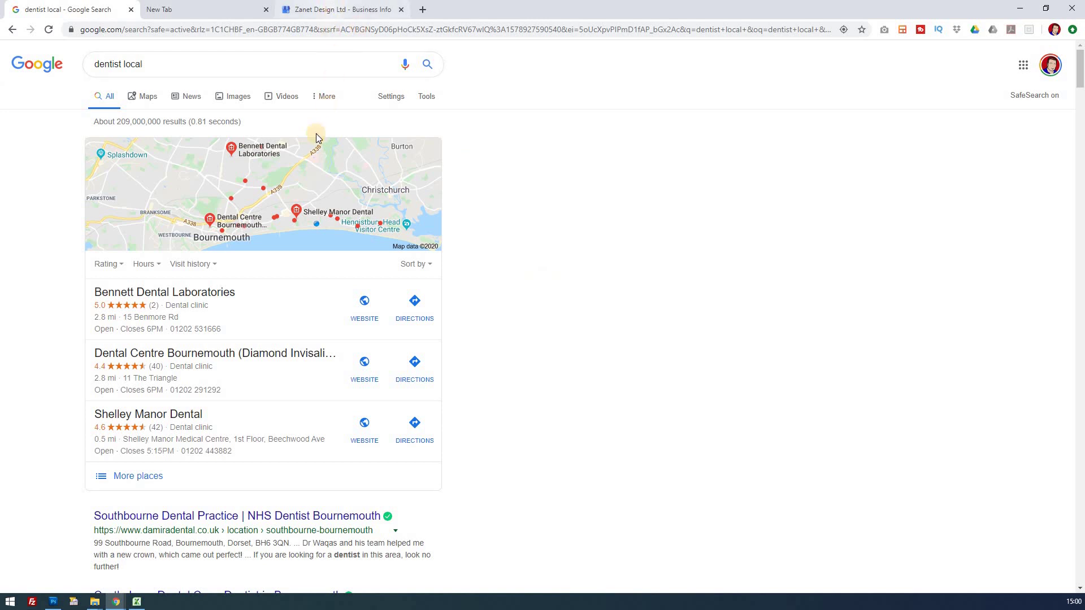
- Switch to the Zanet Design Ltd profile in Google My Business and look over its Home dashboard
{"action": "left_click", "coordinate": [333, 10]}
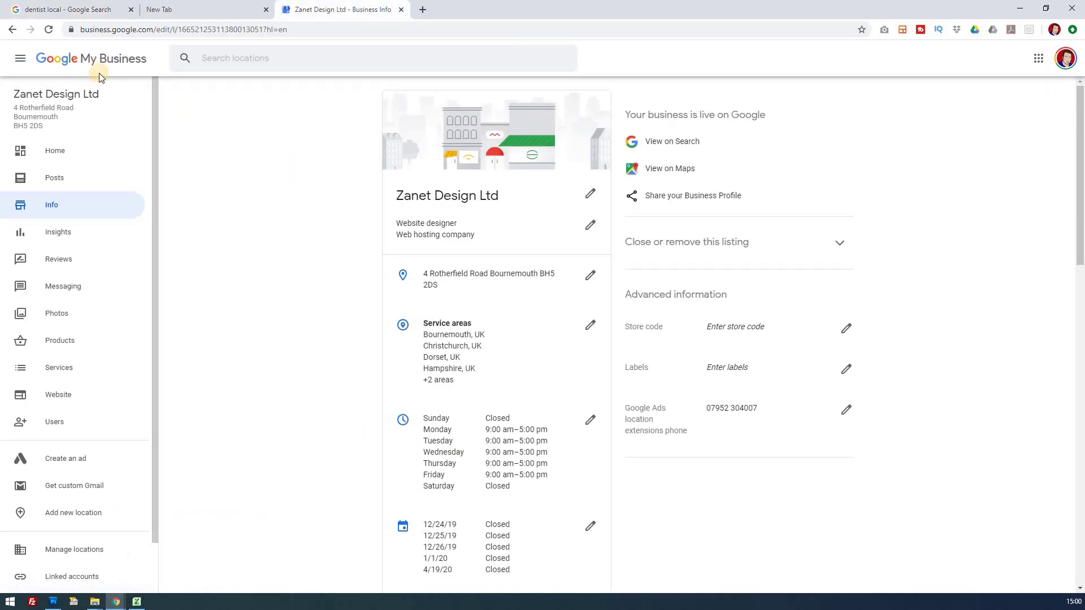
{"action": "left_click", "coordinate": [58, 152]}
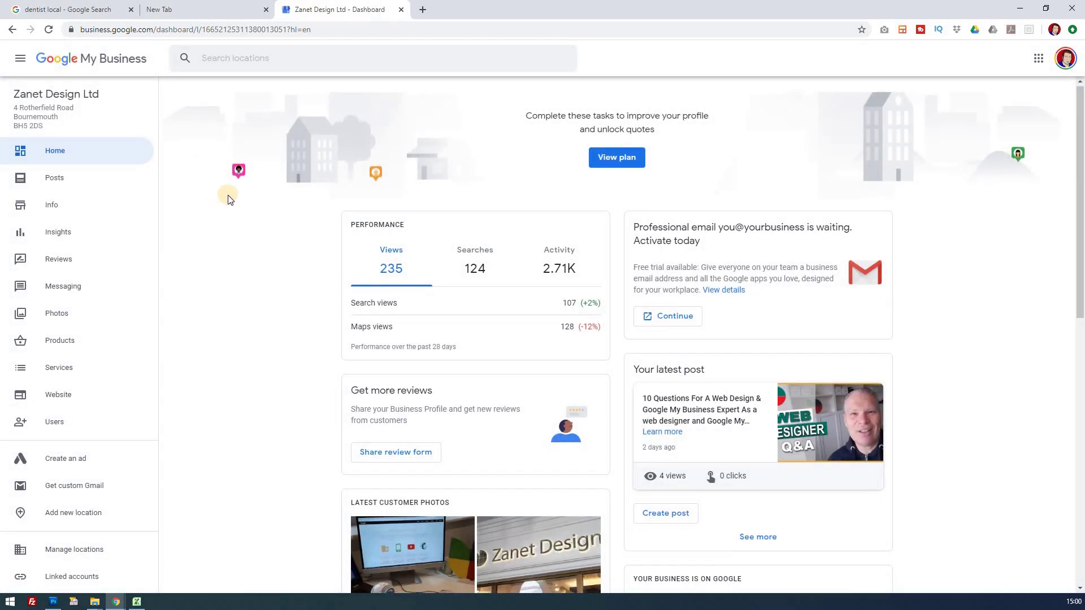
{"action": "scroll", "coordinate": [229, 197], "scroll_direction": "down", "scroll_amount": 4}
{"action": "scroll", "coordinate": [228, 196], "scroll_direction": "down", "scroll_amount": 4}
{"action": "scroll", "coordinate": [226, 195], "scroll_direction": "up", "scroll_amount": 7}
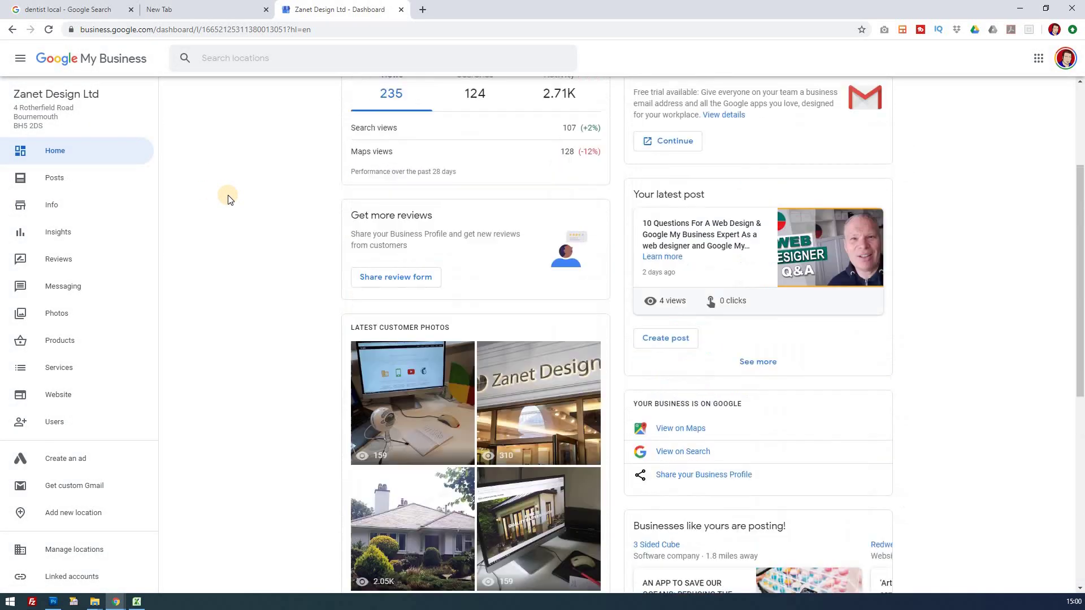
- Inspect the primary and additional categories in the business info without changing them, and compare them with the categories on the dentist listings
{"action": "left_click", "coordinate": [59, 208]}
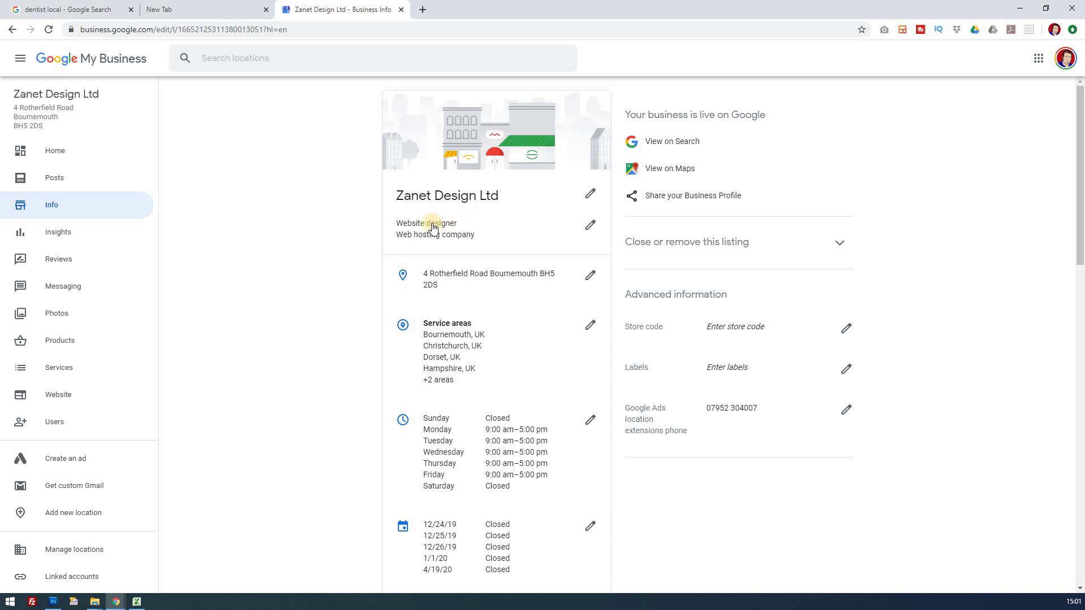
{"action": "left_click", "coordinate": [591, 225]}
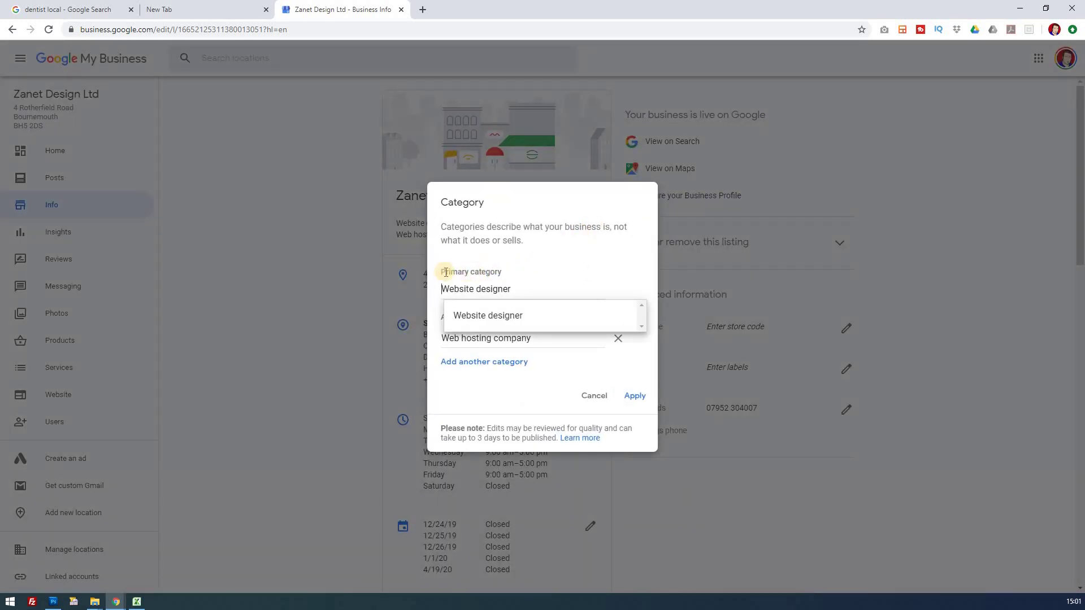
{"action": "left_click", "coordinate": [335, 261]}
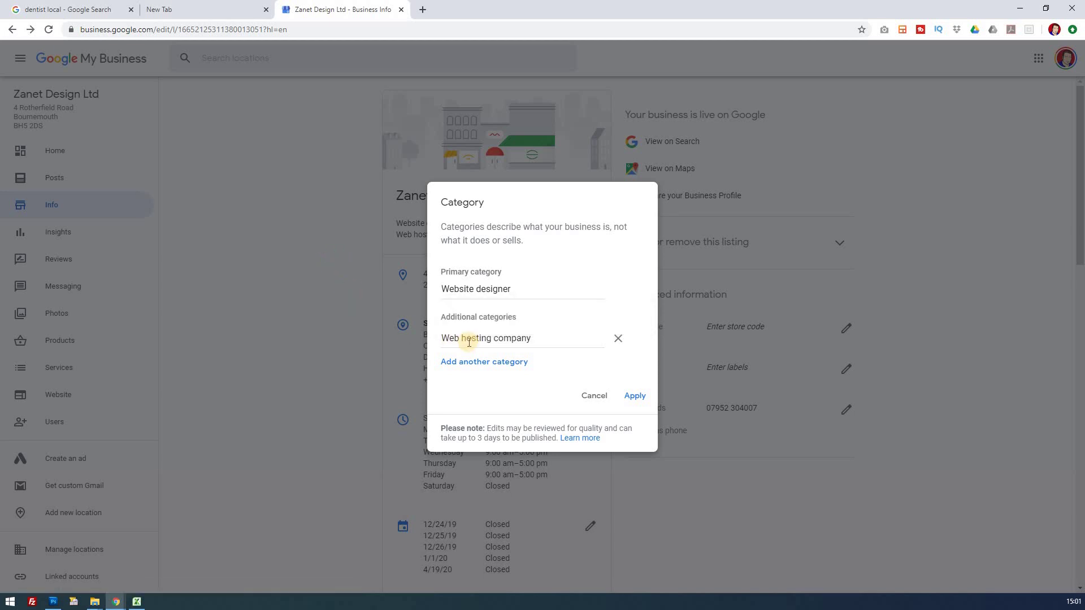
{"action": "left_click", "coordinate": [587, 395]}
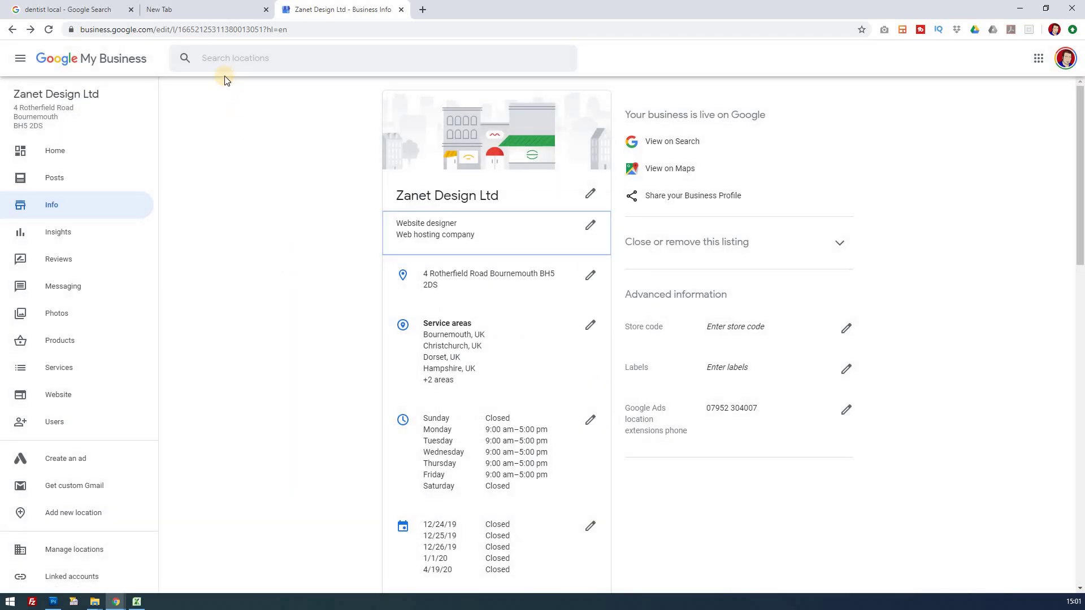
{"action": "left_click", "coordinate": [52, 10]}
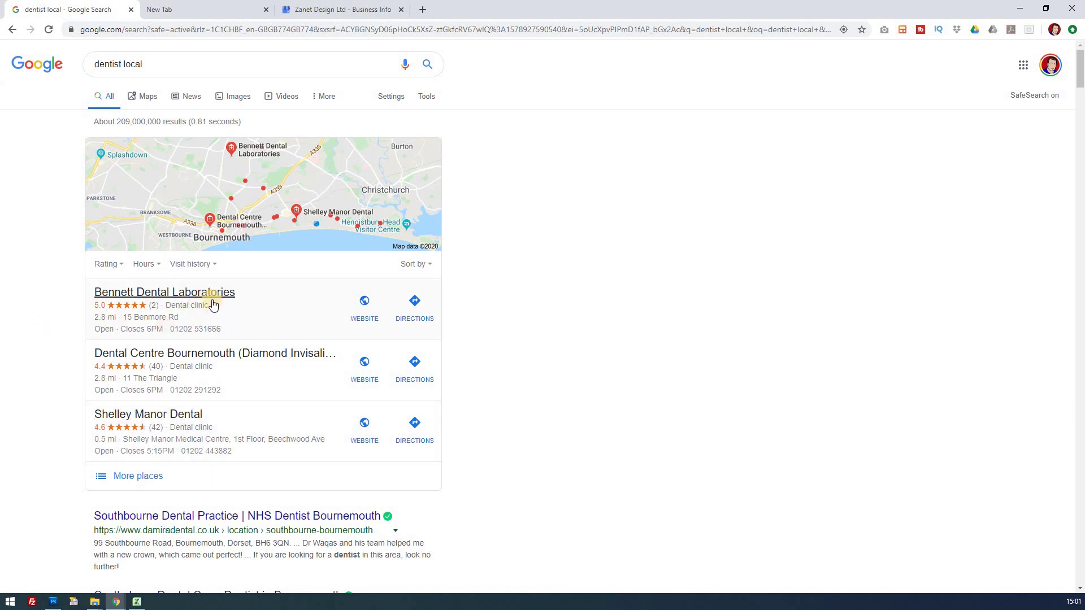
{"action": "left_click", "coordinate": [314, 10]}
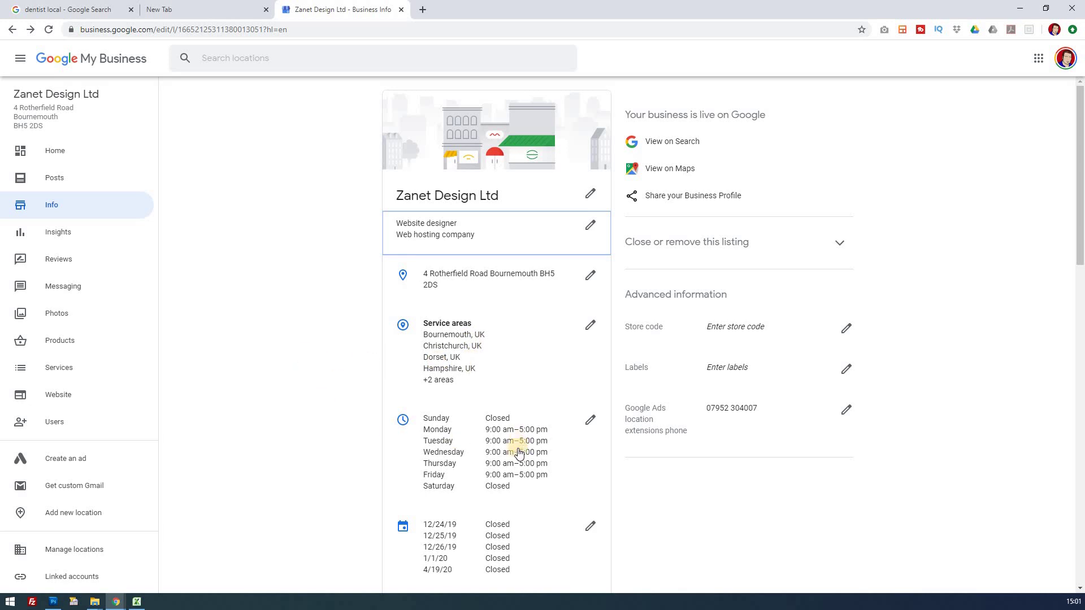
- Review the business info from the opening hours, contact details and website links through the services and business description
{"action": "scroll", "coordinate": [518, 452], "scroll_direction": "down", "scroll_amount": 2}
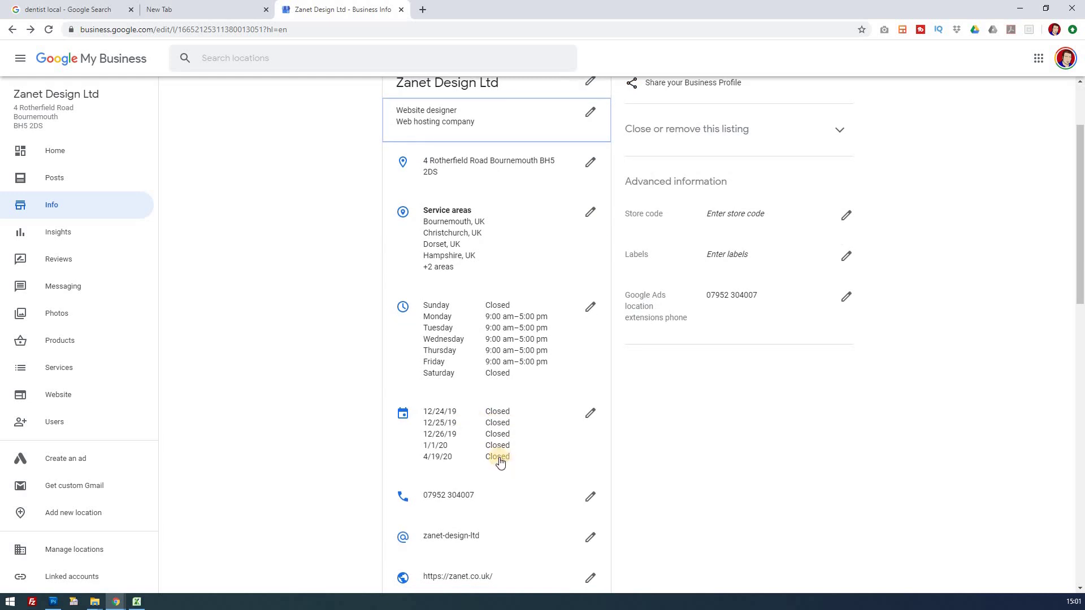
{"action": "scroll", "coordinate": [497, 461], "scroll_direction": "down", "scroll_amount": 2}
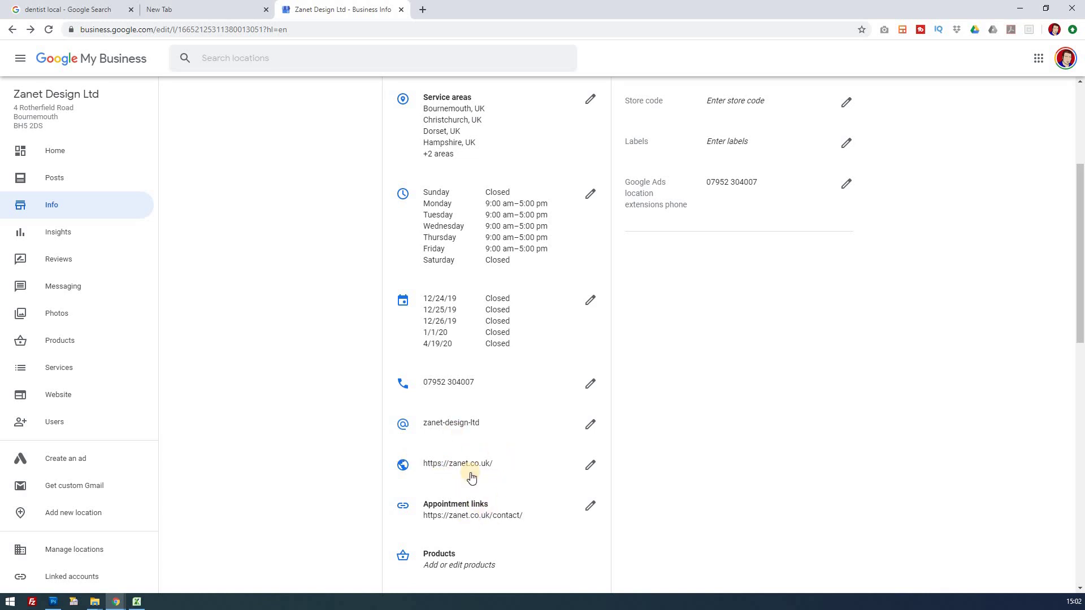
{"action": "scroll", "coordinate": [514, 489], "scroll_direction": "down", "scroll_amount": 2}
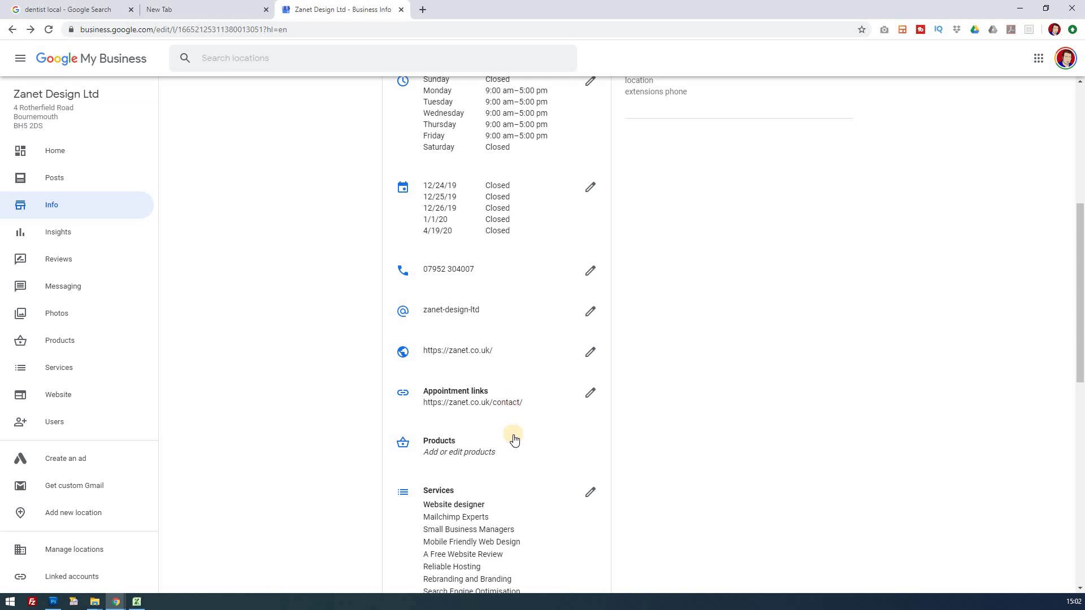
{"action": "scroll", "coordinate": [506, 429], "scroll_direction": "down", "scroll_amount": 2}
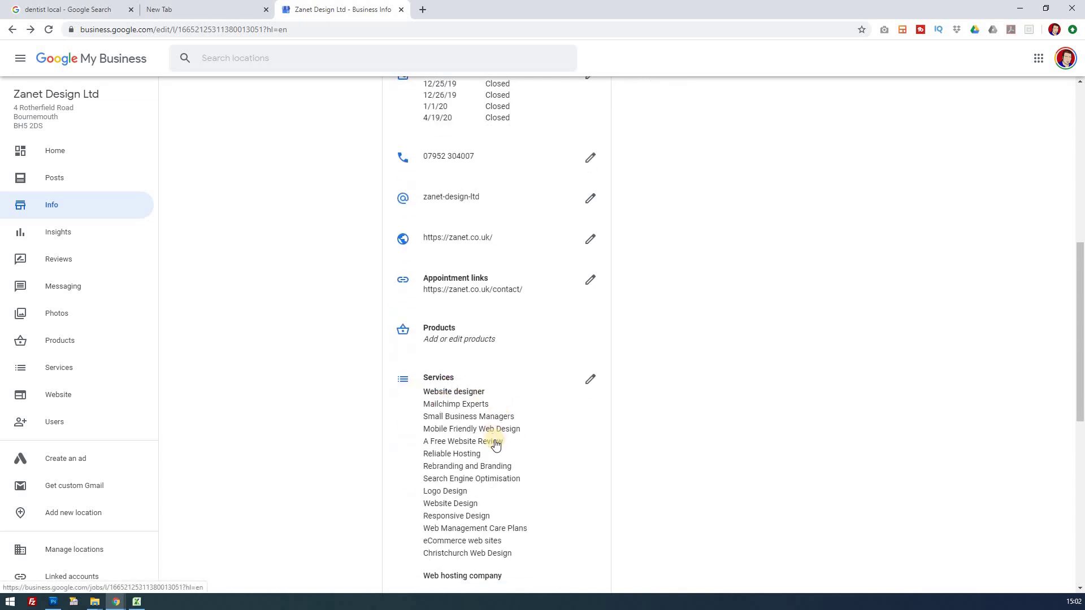
{"action": "scroll", "coordinate": [499, 521], "scroll_direction": "down", "scroll_amount": 4}
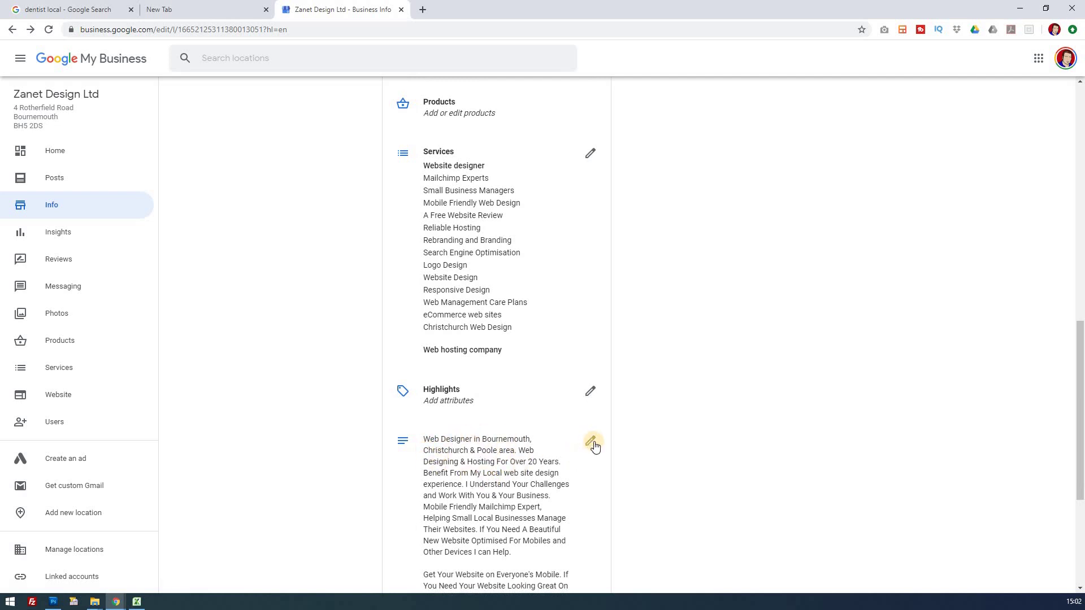
{"action": "scroll", "coordinate": [600, 462], "scroll_direction": "down", "scroll_amount": 3}
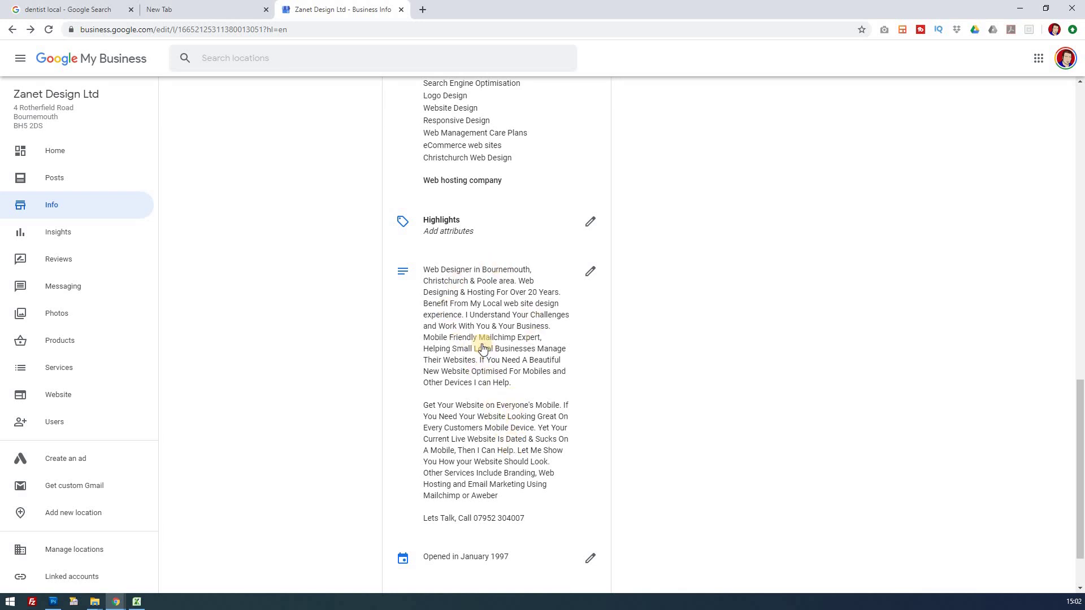
- Open the business description for editing to inspect its text and length, leave it unchanged, and look back over the info page
{"action": "left_click", "coordinate": [589, 271]}
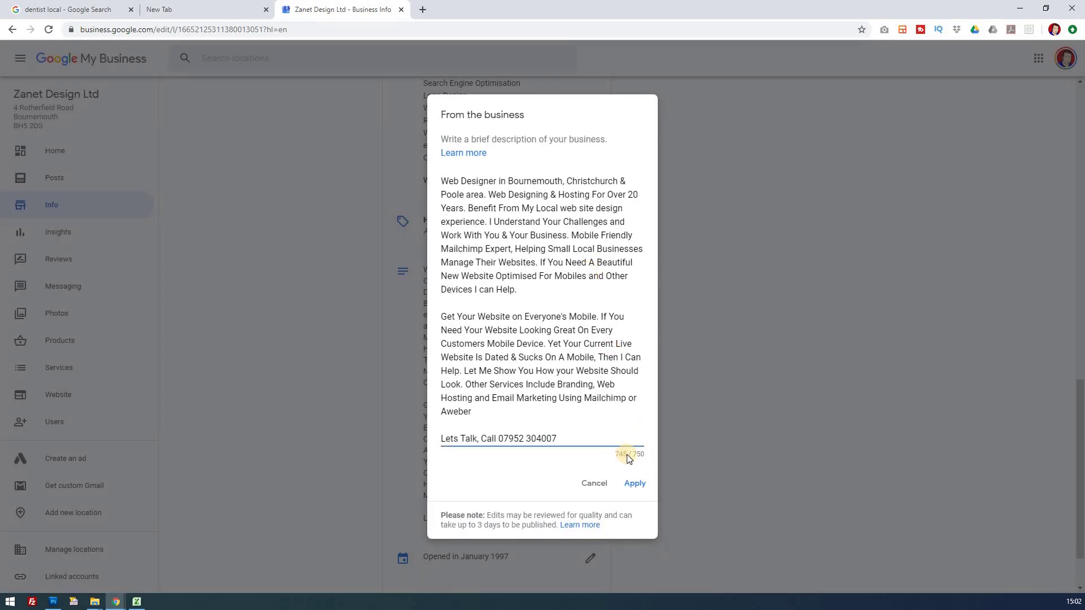
{"action": "left_click", "coordinate": [593, 482]}
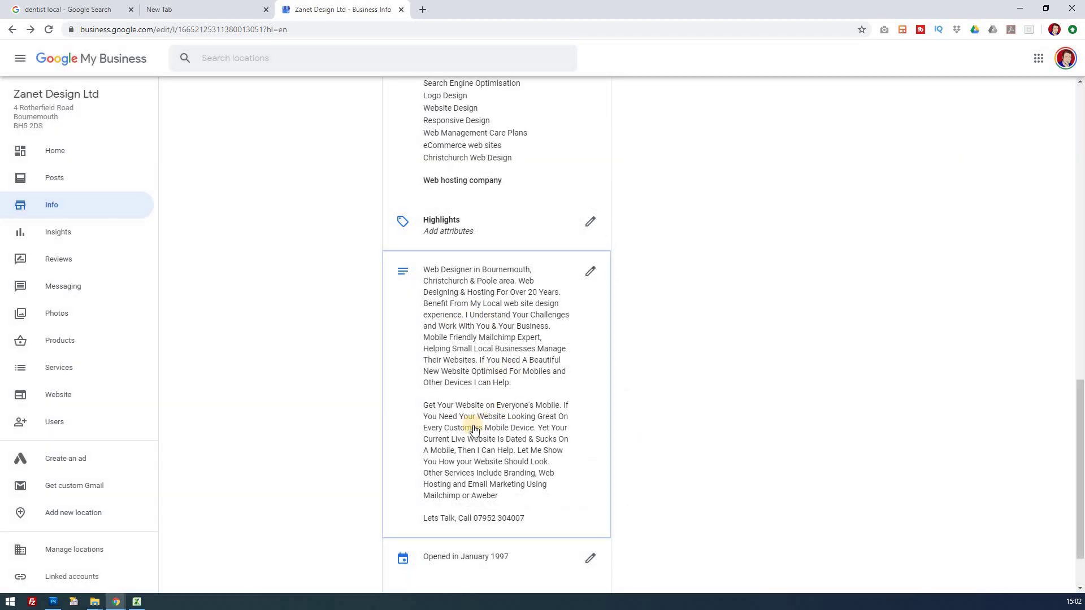
{"action": "scroll", "coordinate": [474, 430], "scroll_direction": "down", "scroll_amount": 1}
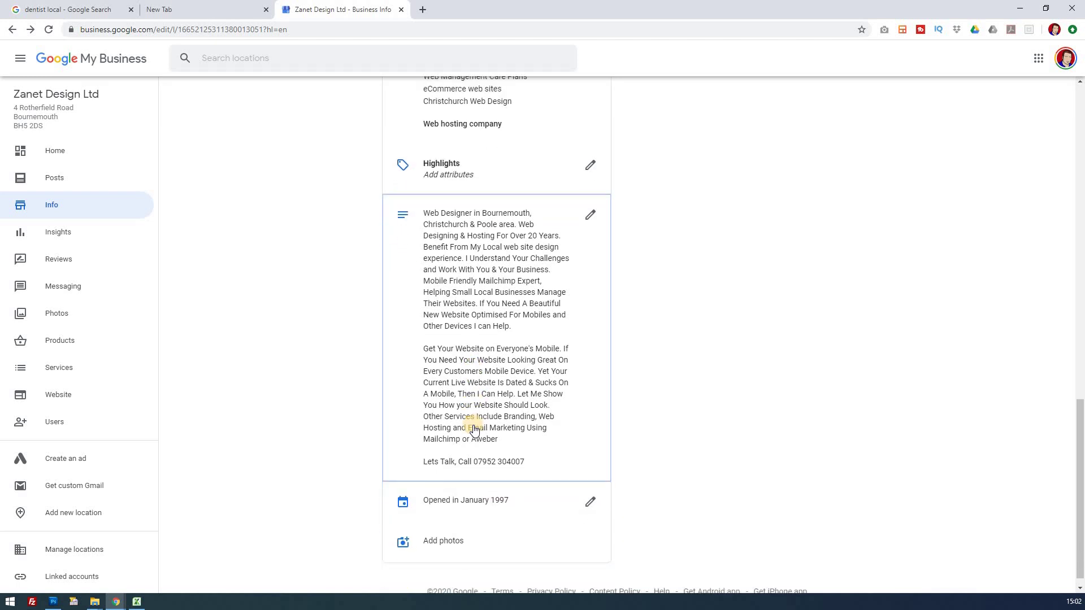
{"action": "scroll", "coordinate": [474, 431], "scroll_direction": "up", "scroll_amount": 15}
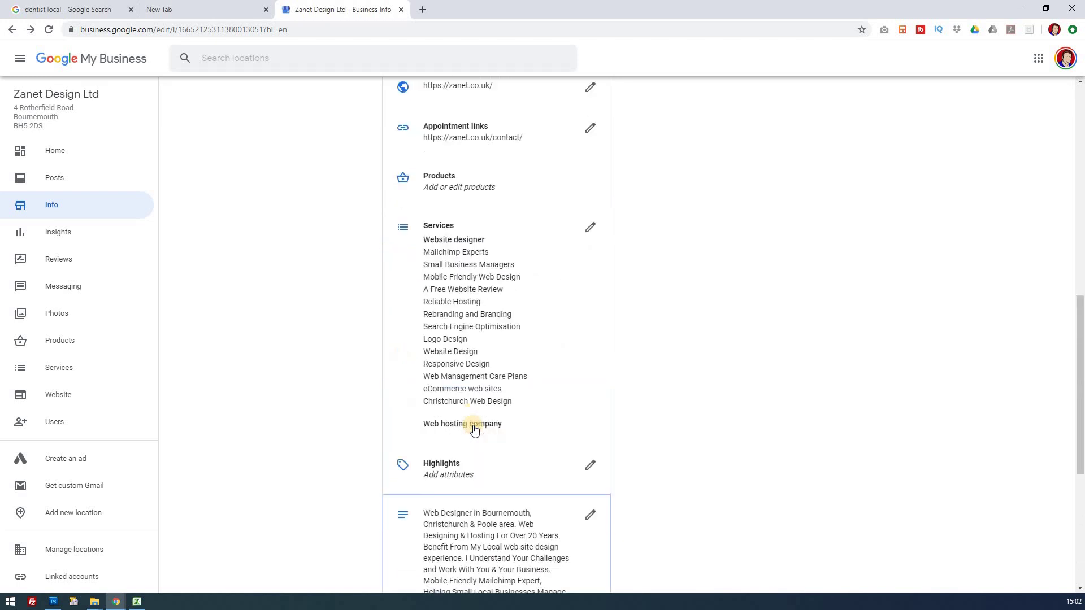
{"action": "scroll", "coordinate": [474, 430], "scroll_direction": "up", "scroll_amount": 1}
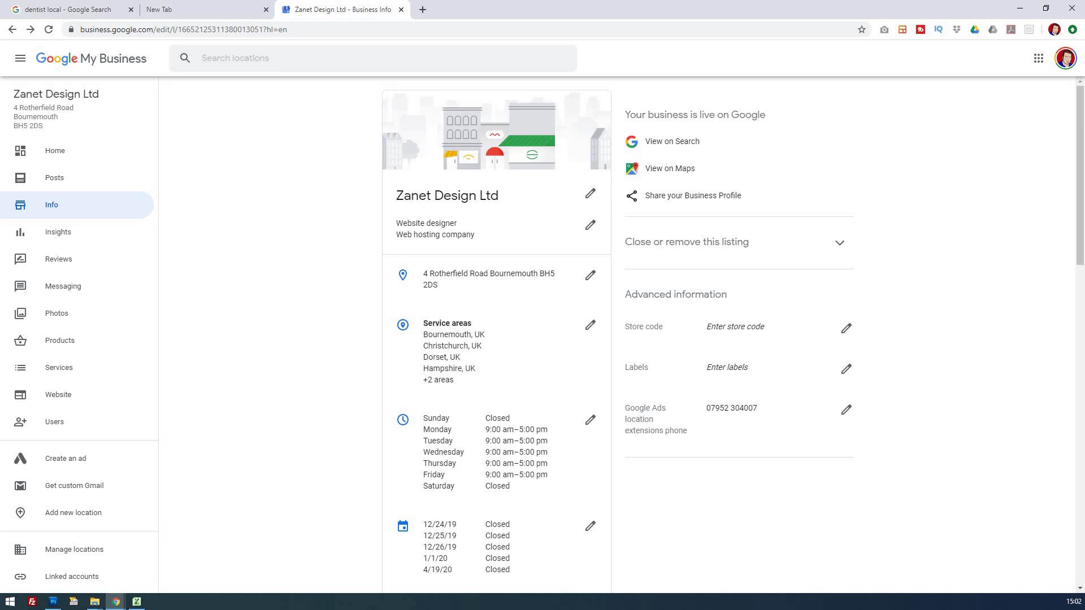
- Open the business's posts and examine the recent updates, the website design services post and the new-year website design offer
{"action": "left_click", "coordinate": [59, 178]}
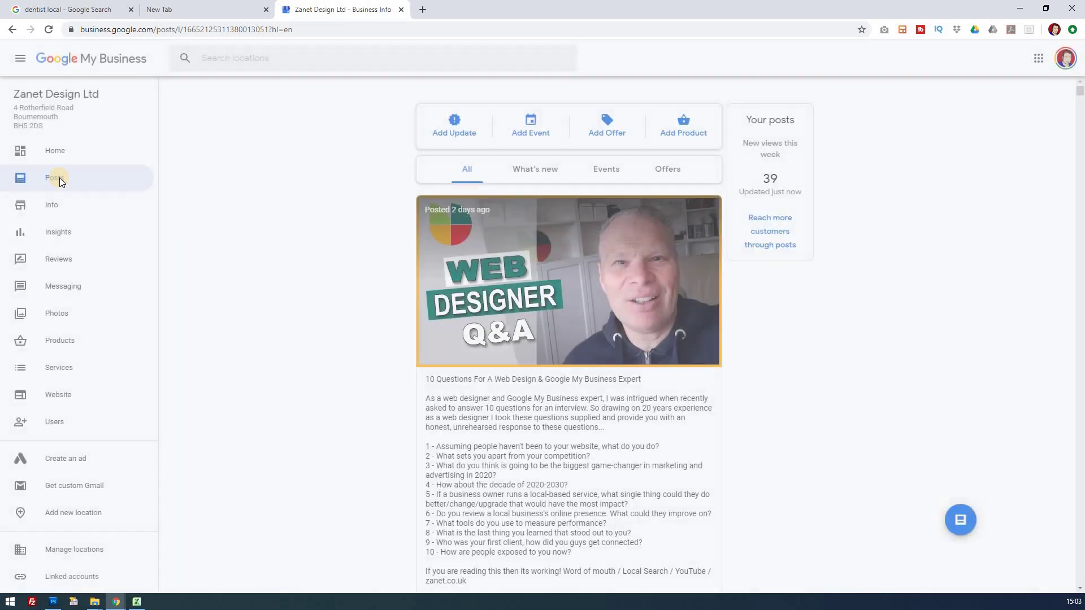
{"action": "scroll", "coordinate": [511, 451], "scroll_direction": "down", "scroll_amount": 2}
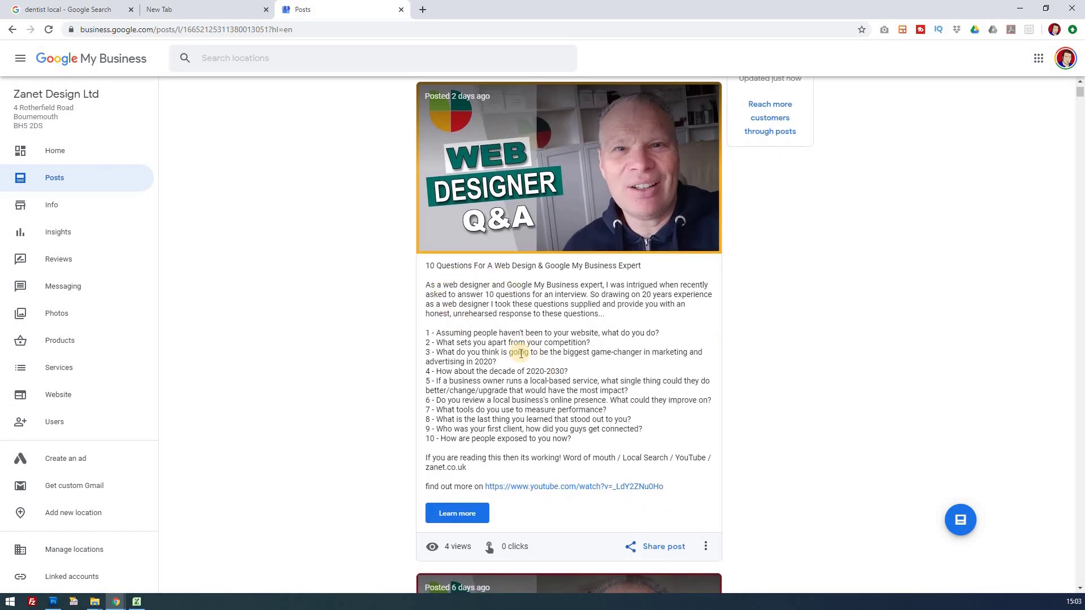
{"action": "scroll", "coordinate": [521, 353], "scroll_direction": "down", "scroll_amount": 9}
{"action": "scroll", "coordinate": [520, 354], "scroll_direction": "down", "scroll_amount": 6}
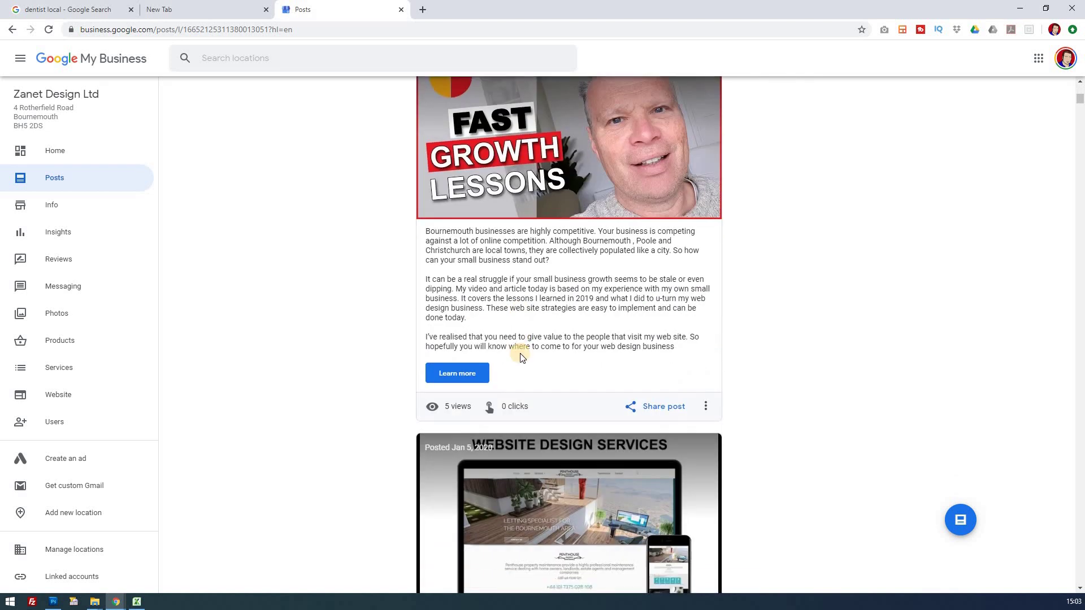
{"action": "scroll", "coordinate": [492, 377], "scroll_direction": "down", "scroll_amount": 2}
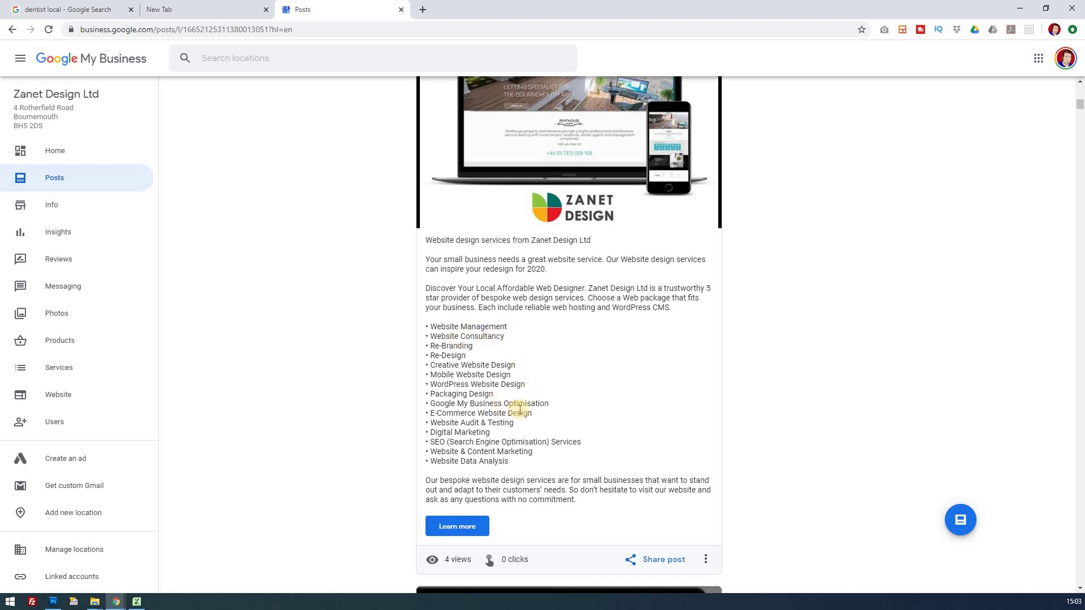
{"action": "left_click_drag", "start_coordinate": [529, 413], "coordinate": [528, 350]}
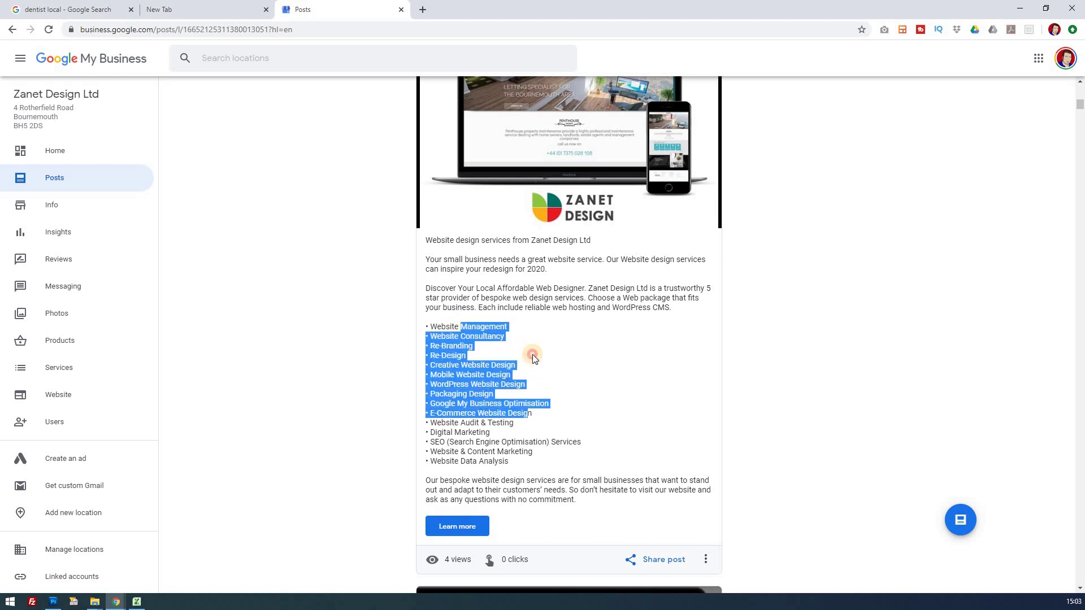
{"action": "left_click", "coordinate": [532, 355]}
{"action": "scroll", "coordinate": [535, 358], "scroll_direction": "down", "scroll_amount": 8}
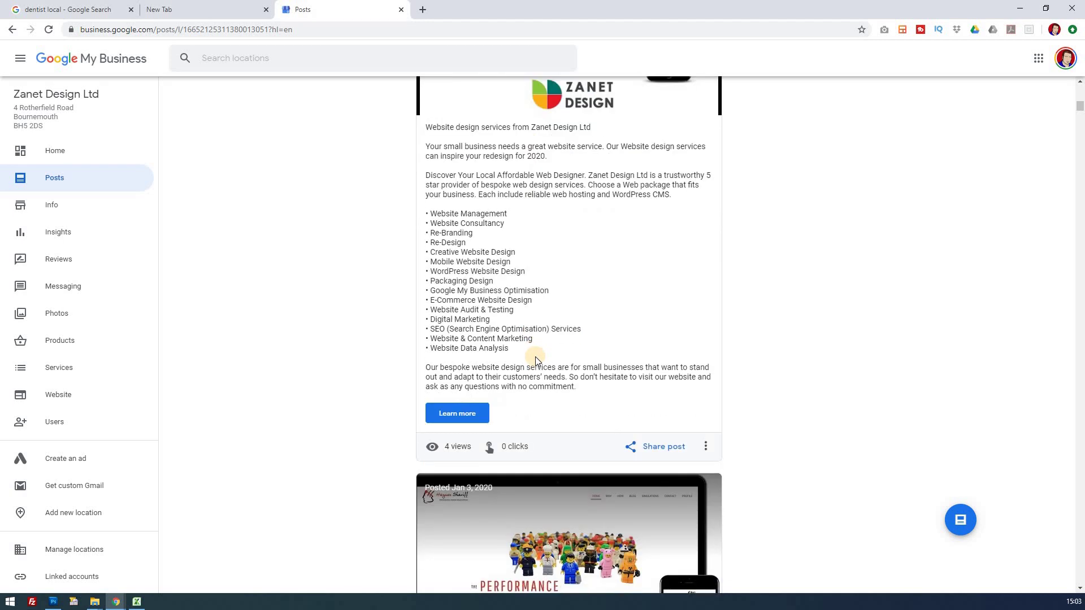
{"action": "scroll", "coordinate": [521, 378], "scroll_direction": "down", "scroll_amount": 2}
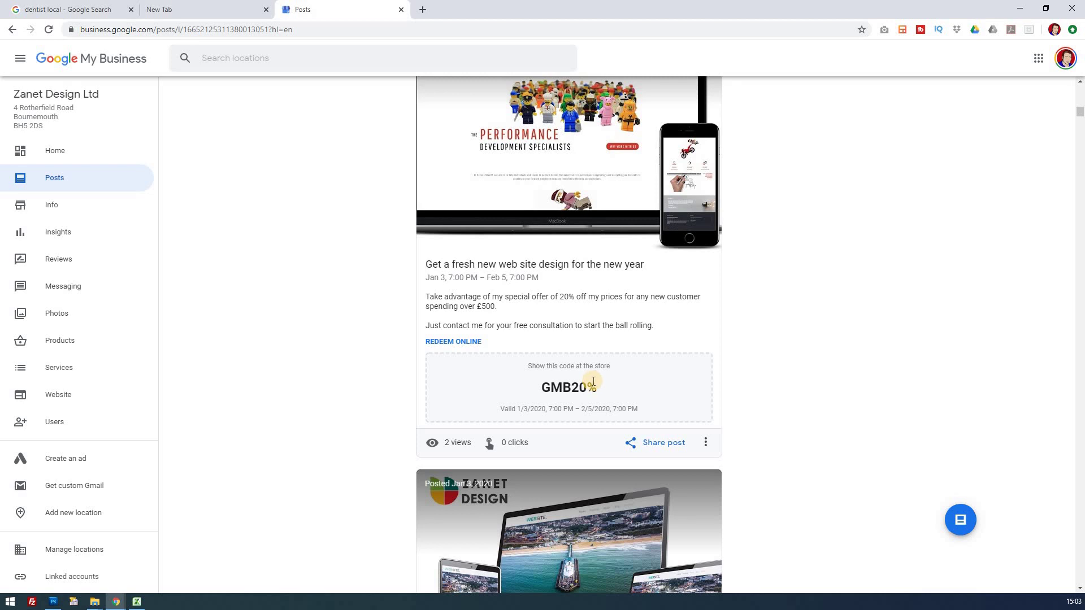
- Look back over the newest business posts, then revisit the "dentist local" search and inspect its query and local map listings
{"action": "scroll", "coordinate": [593, 382], "scroll_direction": "up", "scroll_amount": 20}
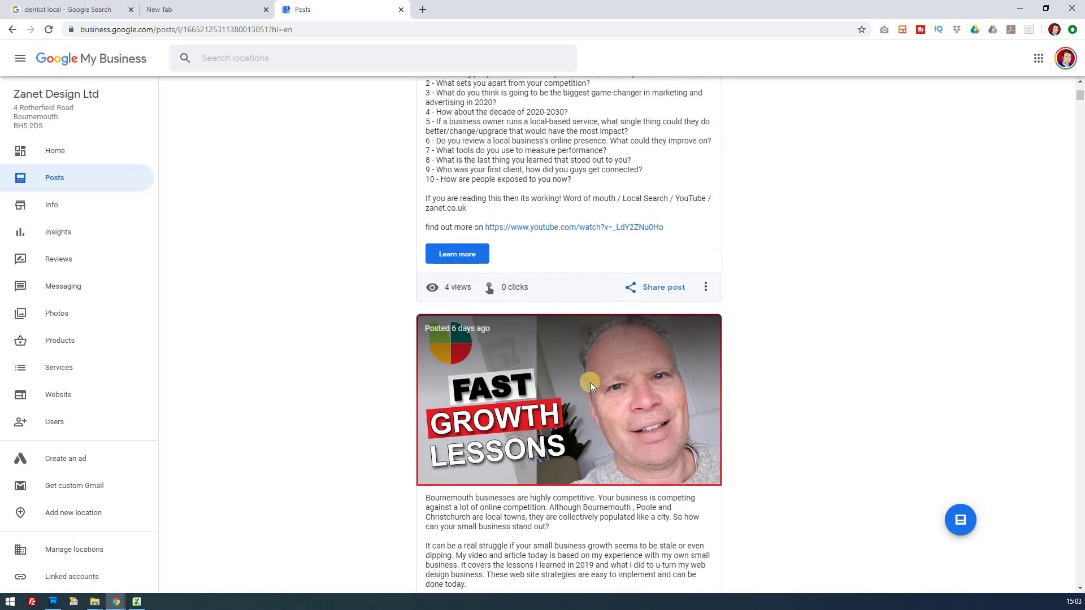
{"action": "scroll", "coordinate": [590, 382], "scroll_direction": "up", "scroll_amount": 7}
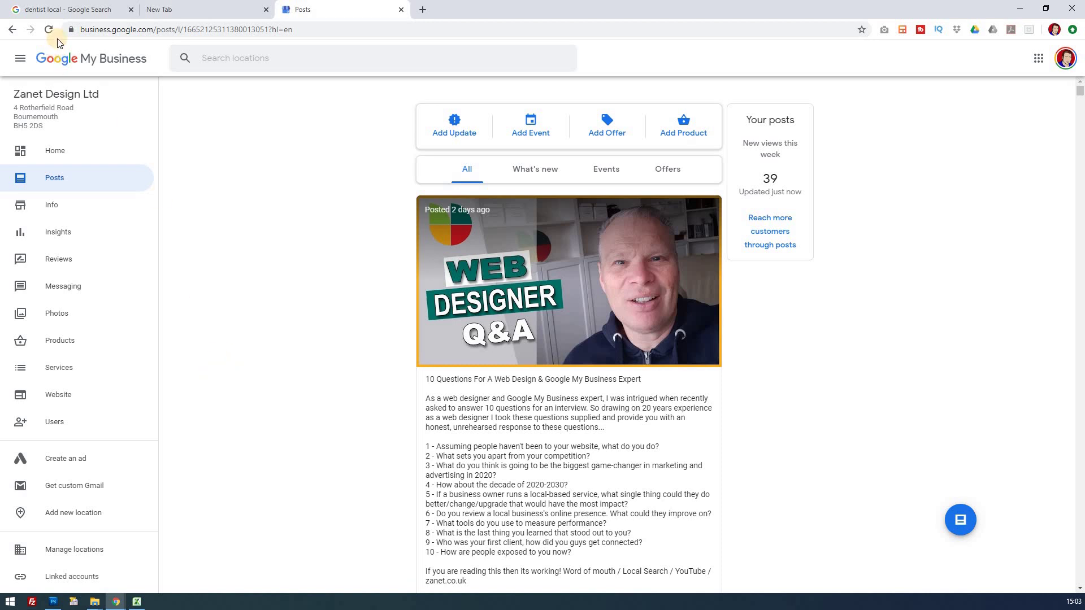
{"action": "left_click", "coordinate": [77, 13]}
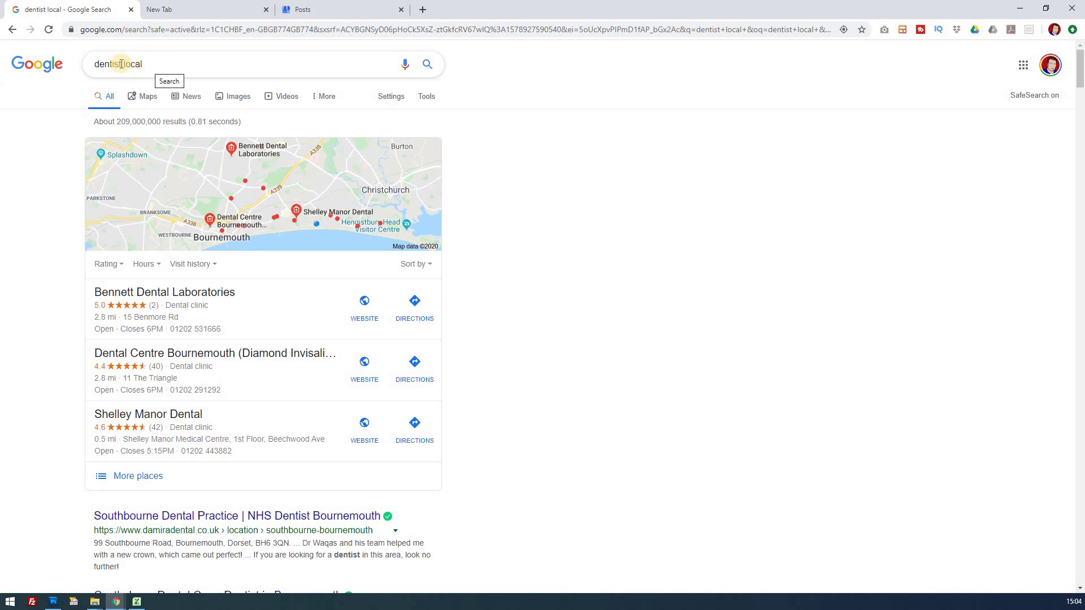
{"action": "left_click", "coordinate": [142, 64]}
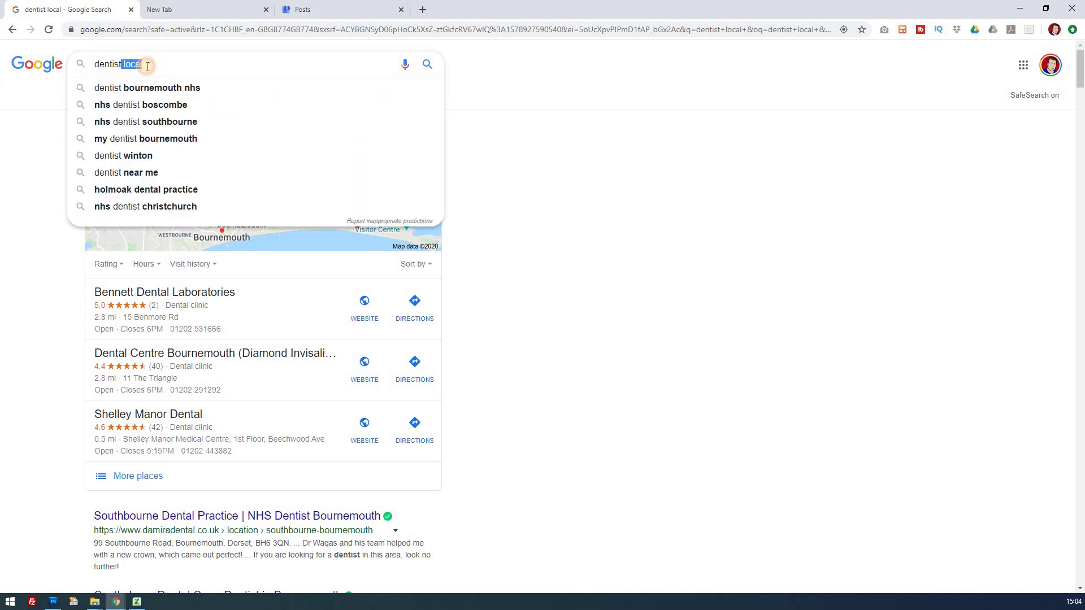
{"action": "left_click", "coordinate": [25, 155]}
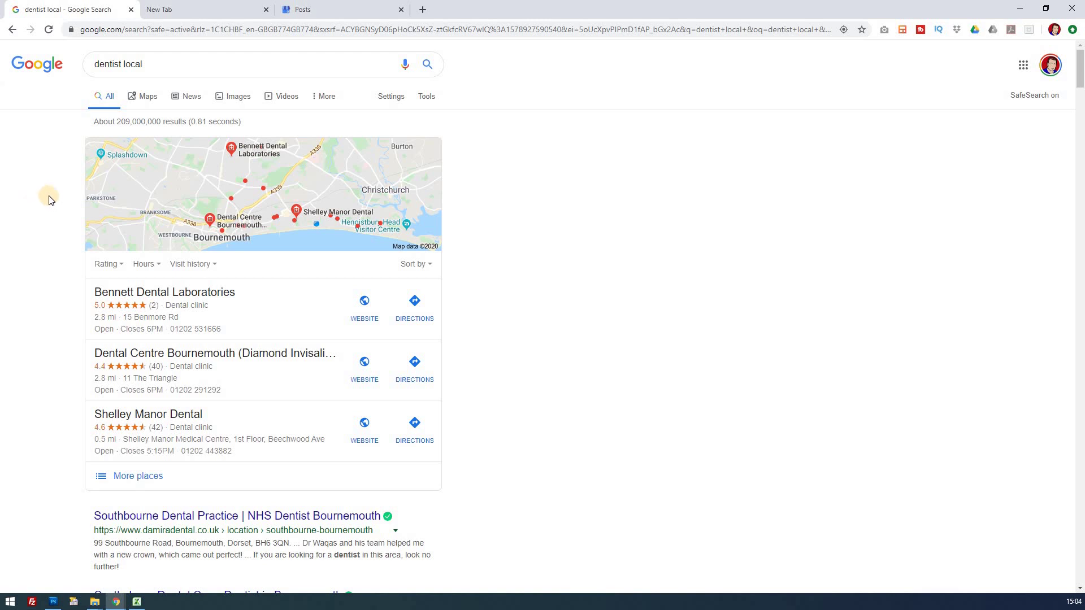
- Return to the Google My Business home dashboard and examine the section on getting more customer reviews
{"action": "left_click", "coordinate": [350, 13]}
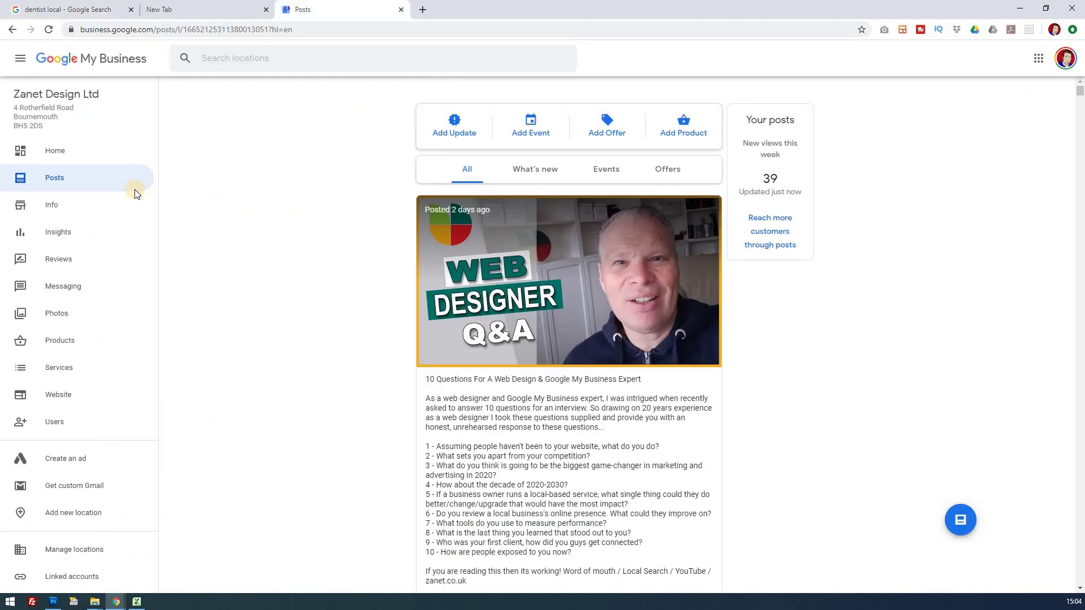
{"action": "key", "text": "alt+Left"}
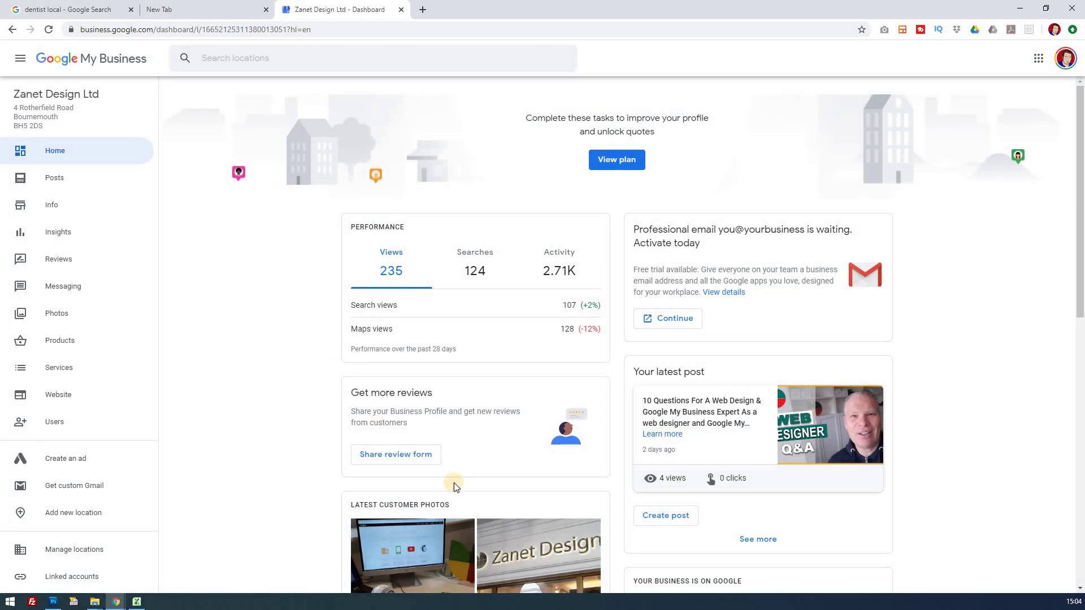
{"action": "left_click_drag", "start_coordinate": [358, 393], "coordinate": [447, 427]}
{"action": "left_click", "coordinate": [436, 426]}
- Open the business profile's sharing options from the dashboard to view its shareable link
{"action": "scroll", "coordinate": [431, 408], "scroll_direction": "down", "scroll_amount": 1}
{"action": "scroll", "coordinate": [430, 408], "scroll_direction": "down", "scroll_amount": 4}
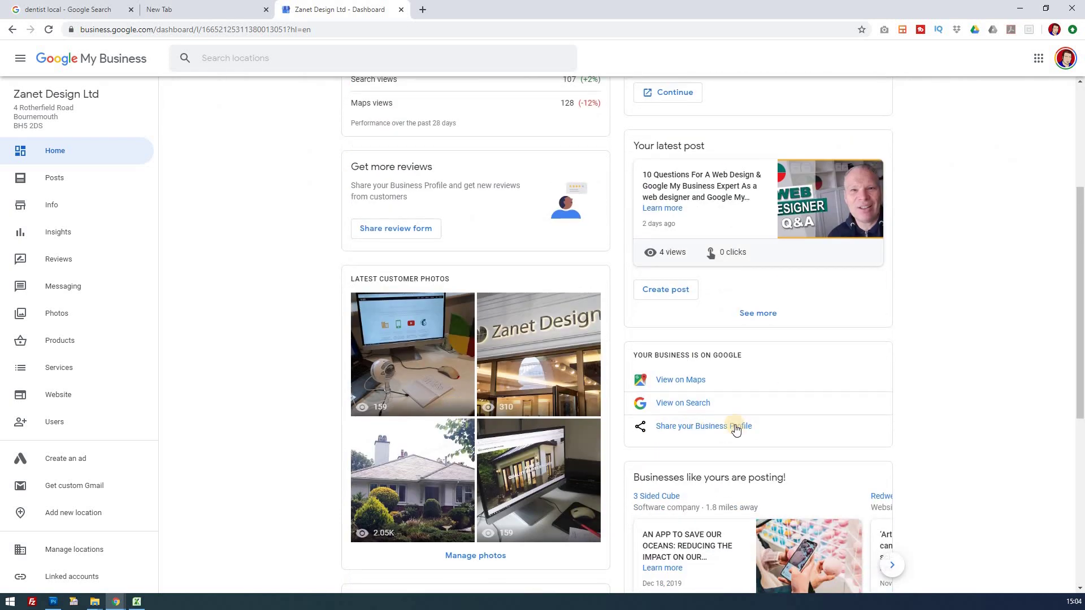
{"action": "left_click", "coordinate": [706, 426]}
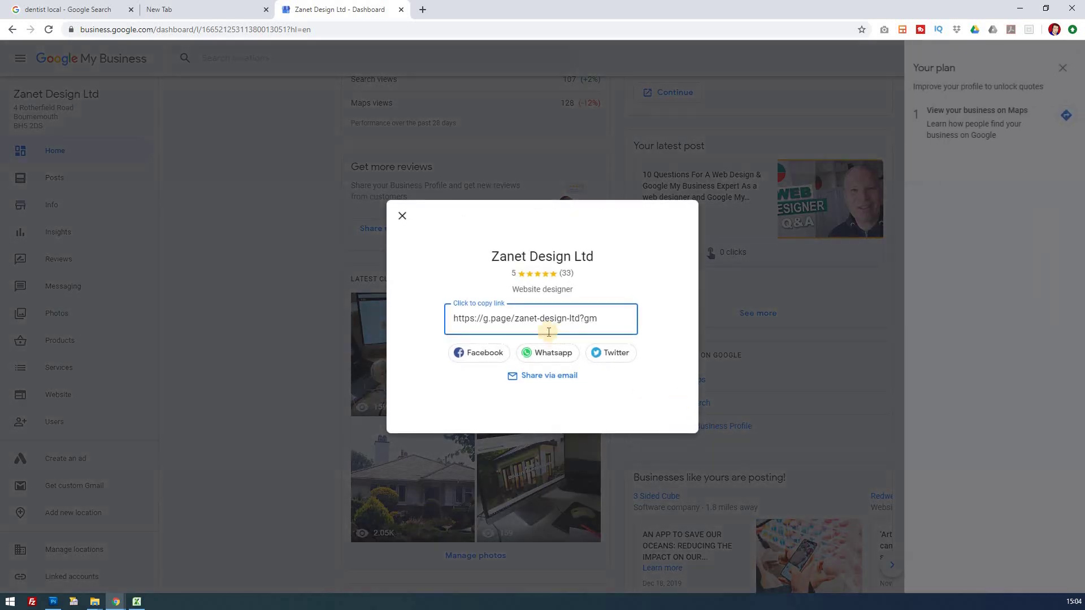